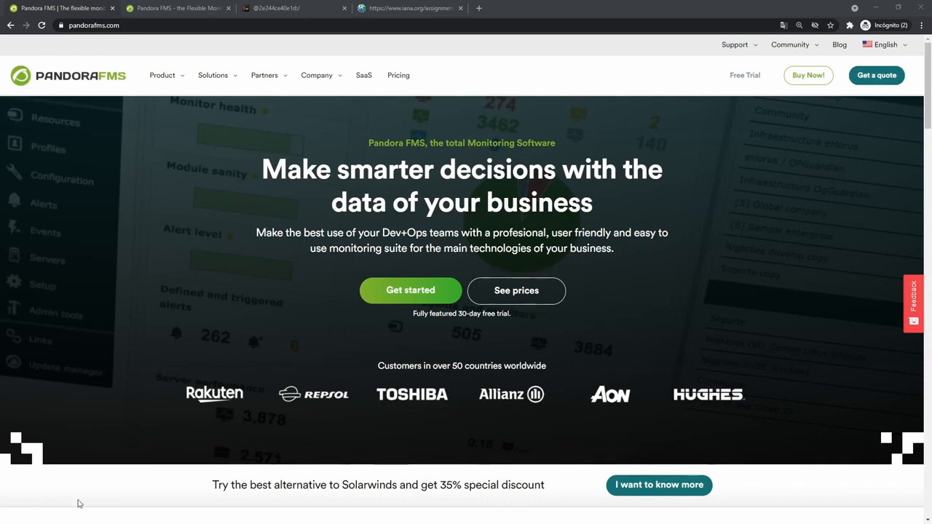
- Switch to the Pandora FMS console and open the Private Enterprise Numbers list among the configuration templates
click(64, 6)
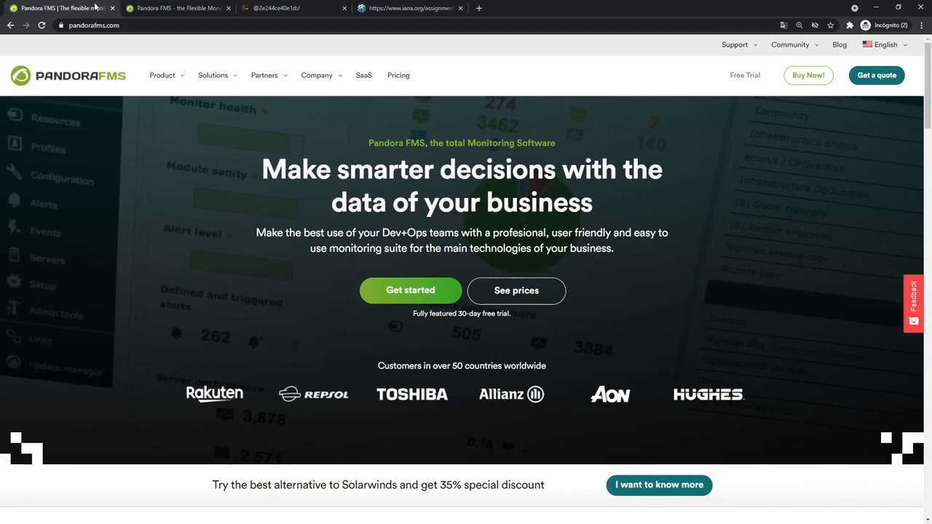
click(148, 9)
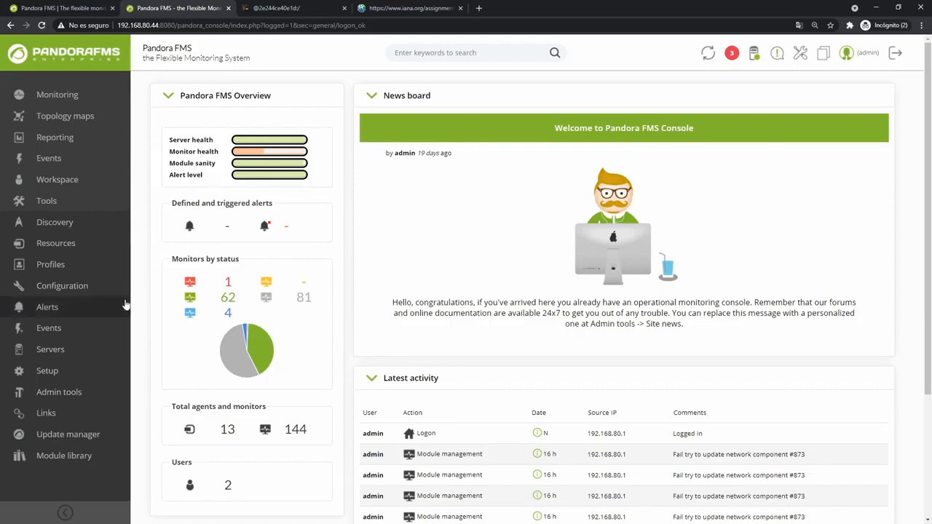
mouse_move(95, 292)
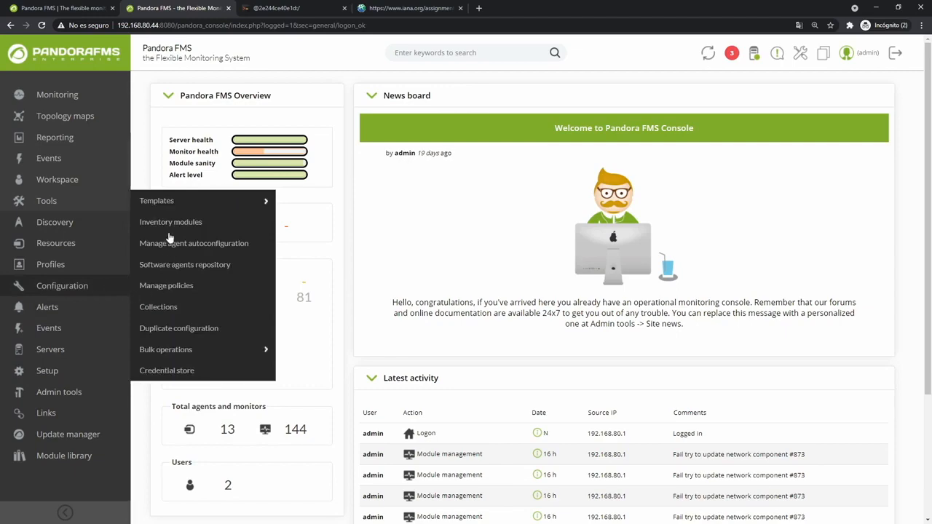
mouse_move(165, 204)
click(292, 219)
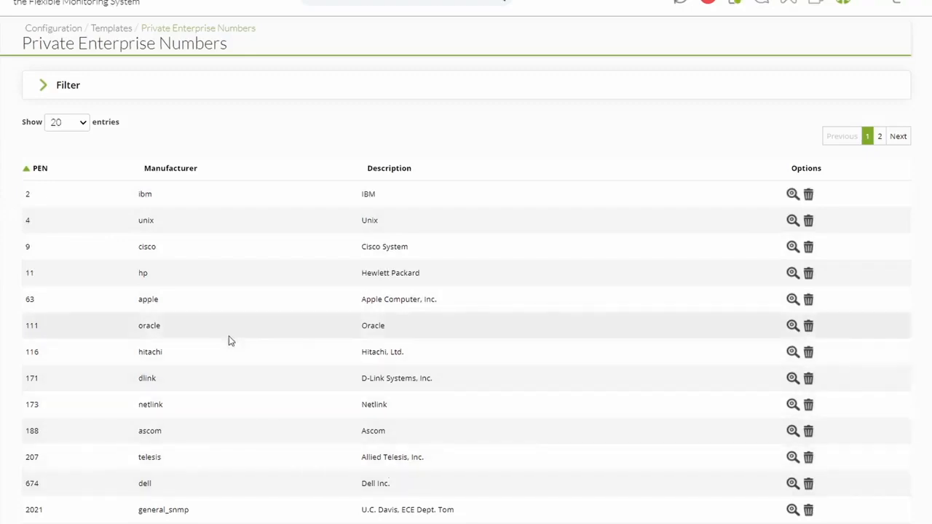
- Examine the registered manufacturers on both pages of the Private Enterprise Numbers list, then return to page 1
double_click(147, 220)
double_click(143, 273)
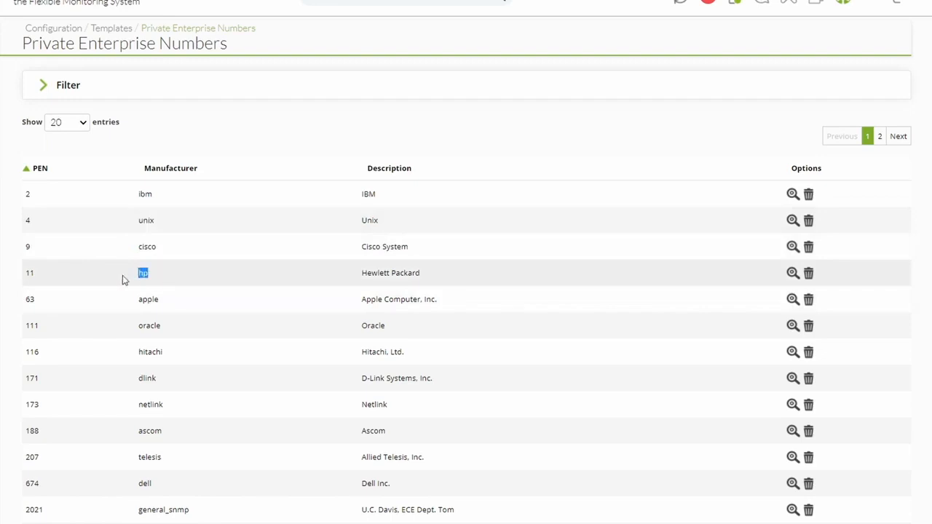
click(880, 137)
double_click(137, 222)
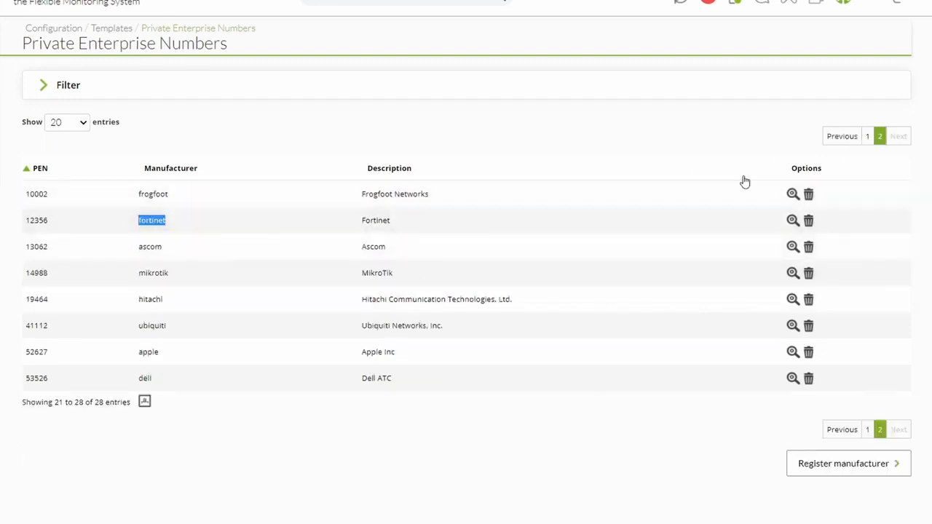
click(868, 137)
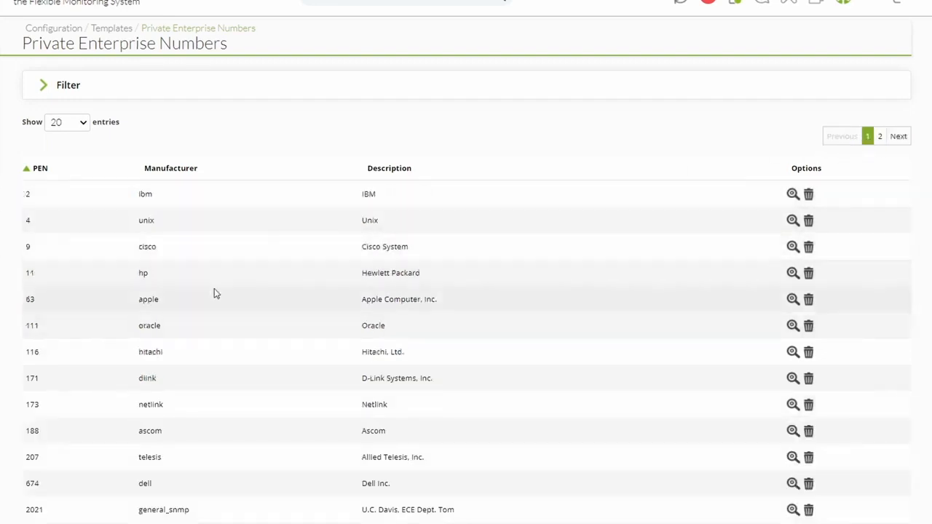
- Inspect the PEN, manufacturer and description of the cisco entry, then close it without changes
click(794, 247)
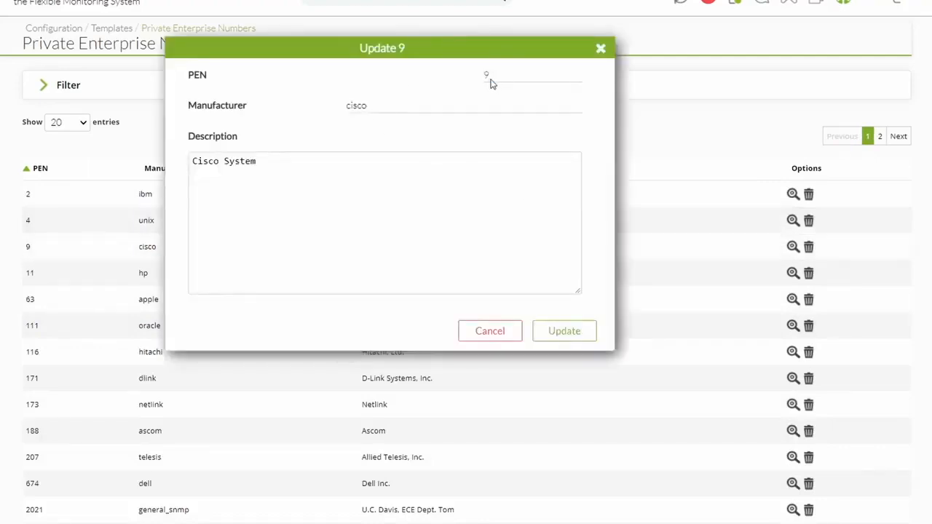
drag(370, 106, 319, 106)
drag(269, 163, 194, 160)
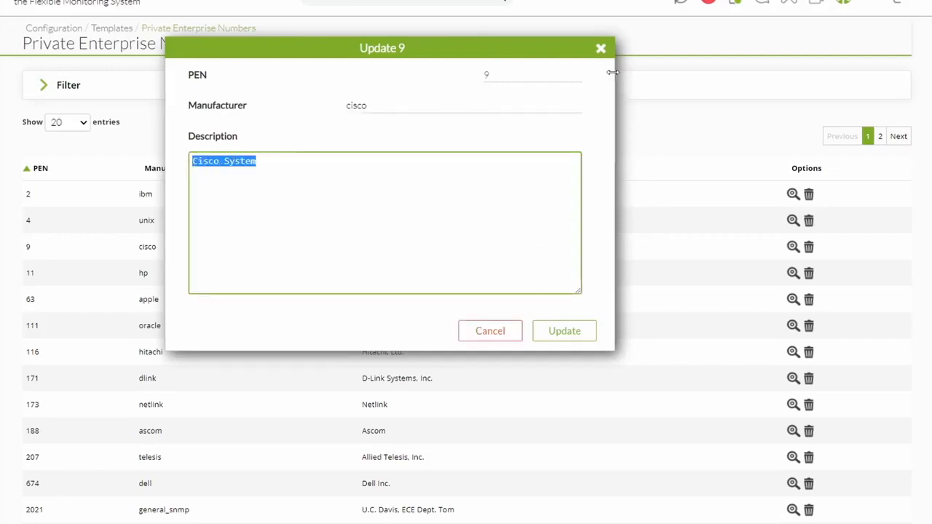
click(602, 48)
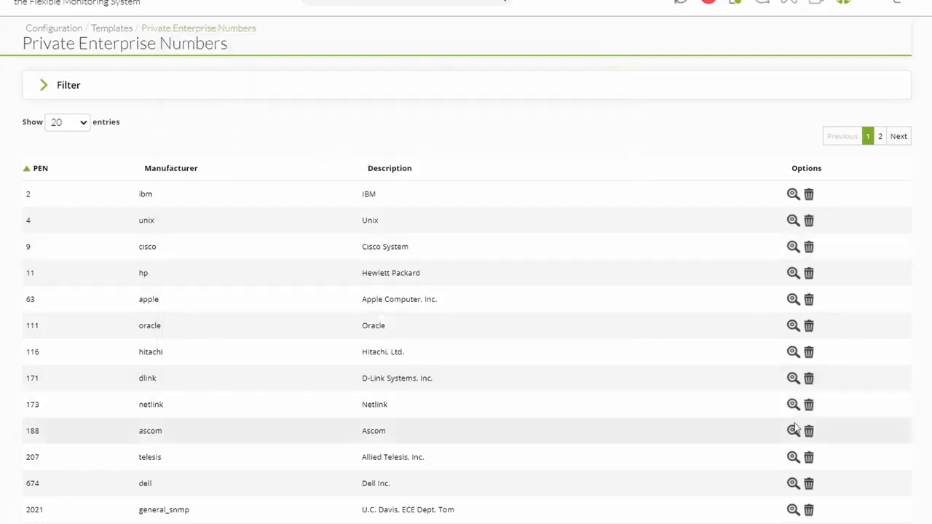
- Register a new manufacturer with PEN 7779, manufacturer infoBlox and description "Infoblox Inc."
scroll(791, 430, down, 4)
click(832, 508)
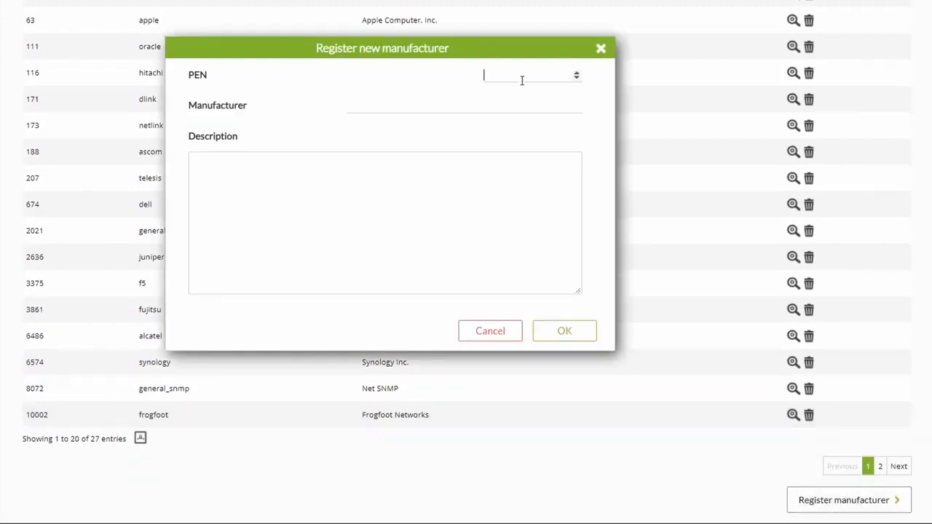
text(7779)
click(479, 109)
text(infoBlox)
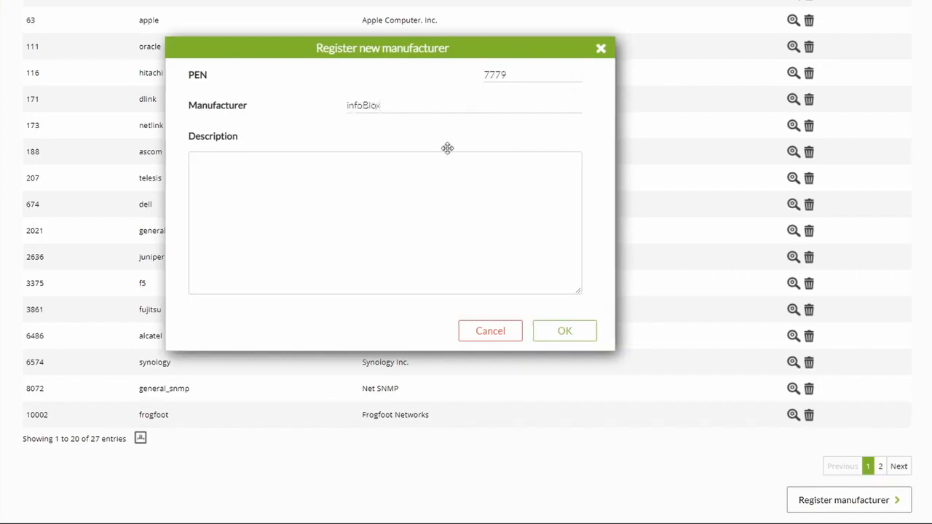
click(417, 170)
text(Infoblo)
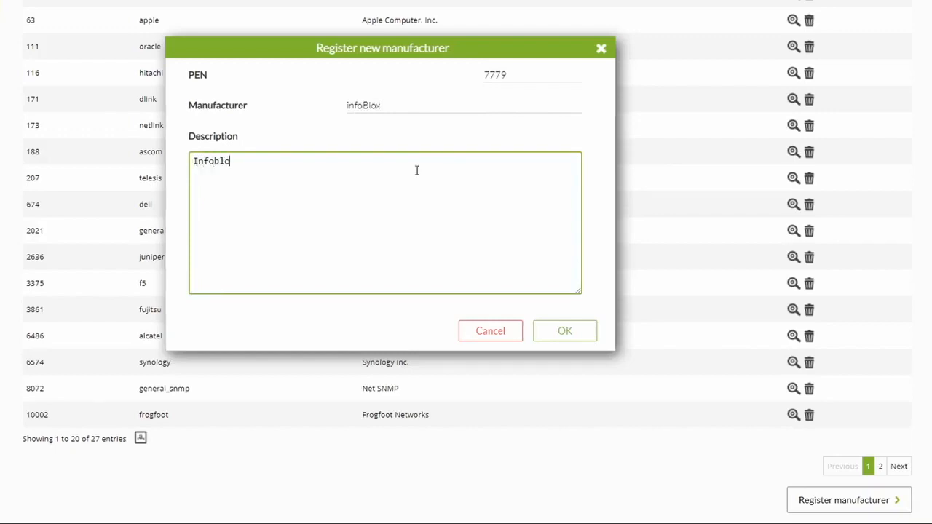
text(x Inc.)
click(579, 337)
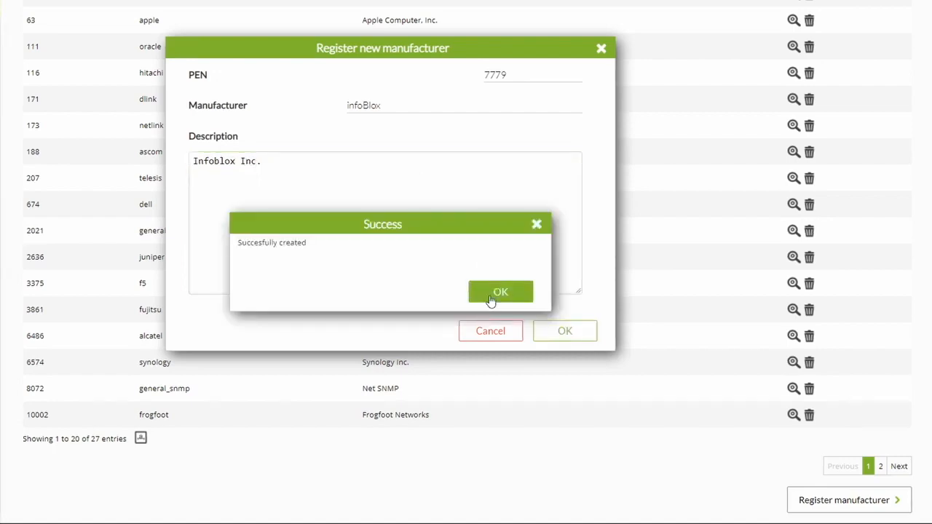
click(501, 292)
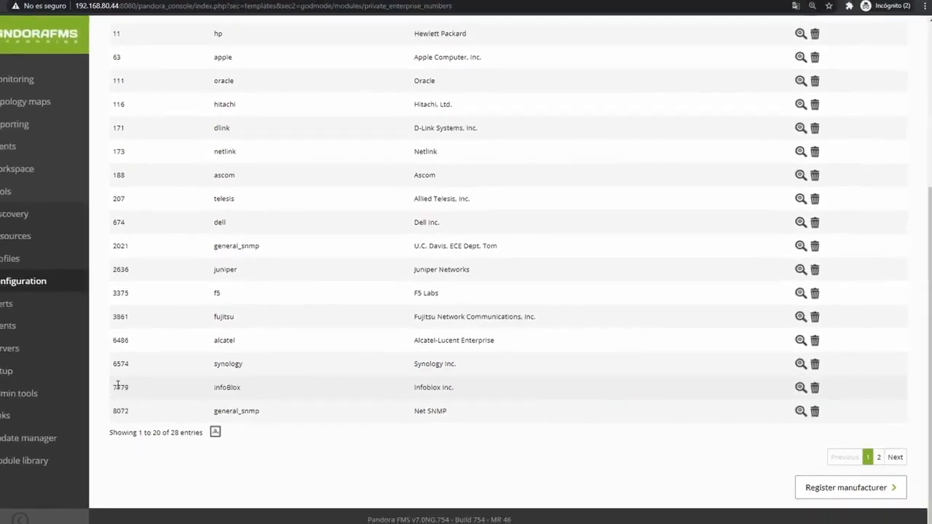
- In the Secure Shell terminal, run snmpwalk -On -v2c with the SNMP community string on 192.168.80.252 for OID .1.3.6.1.2.1.1.2.0
key(ctrl+Tab)
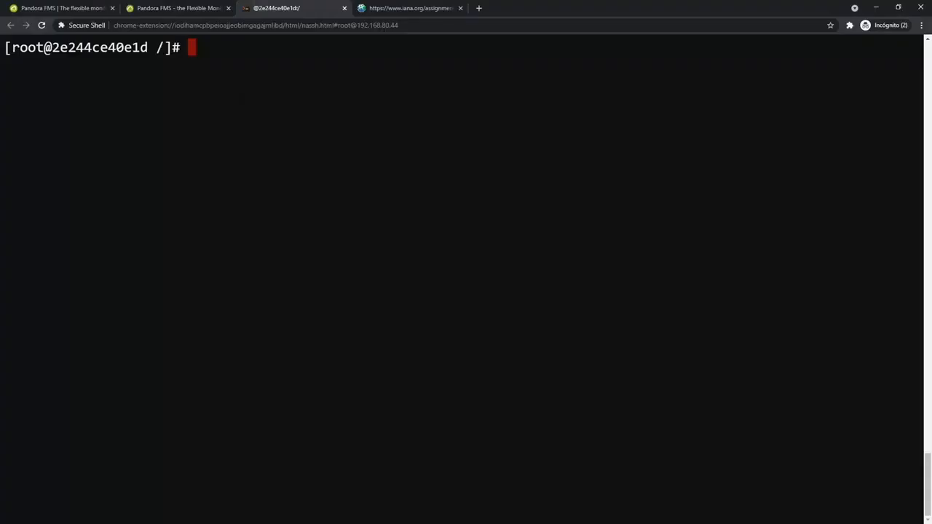
key(ctrl+shift+v)
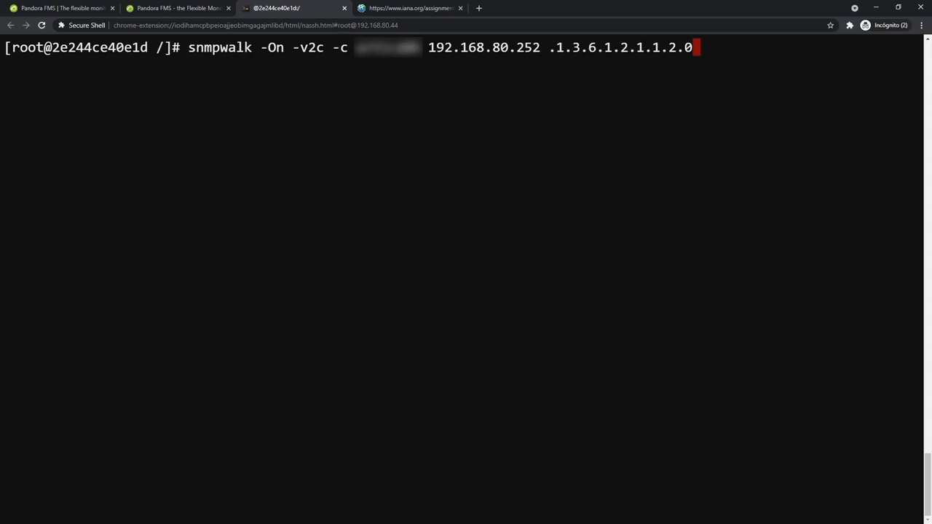
mouse_move(307, 47)
mouse_down()
mouse_move(325, 48)
mouse_move(311, 47)
mouse_up()
key(Return)
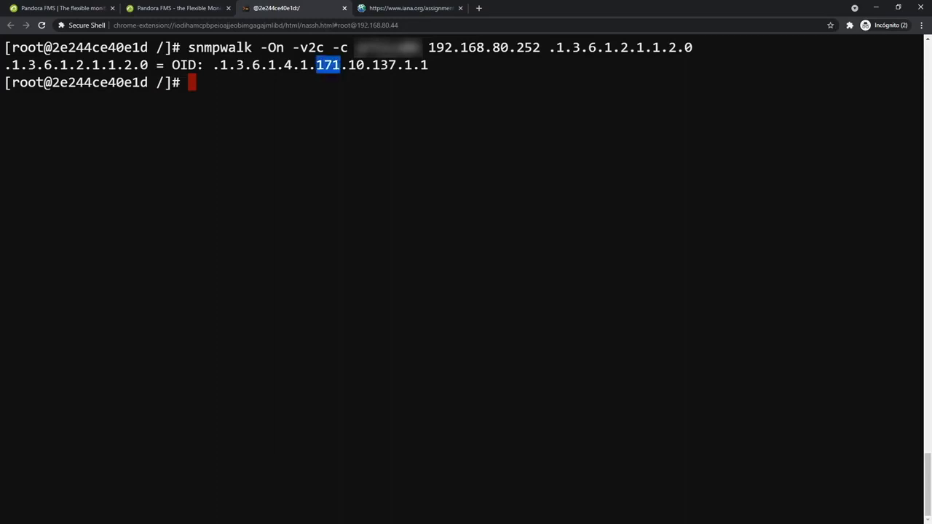
- Search the IANA private enterprise numbers page for 171 and examine the matching organization entry
click(376, 8)
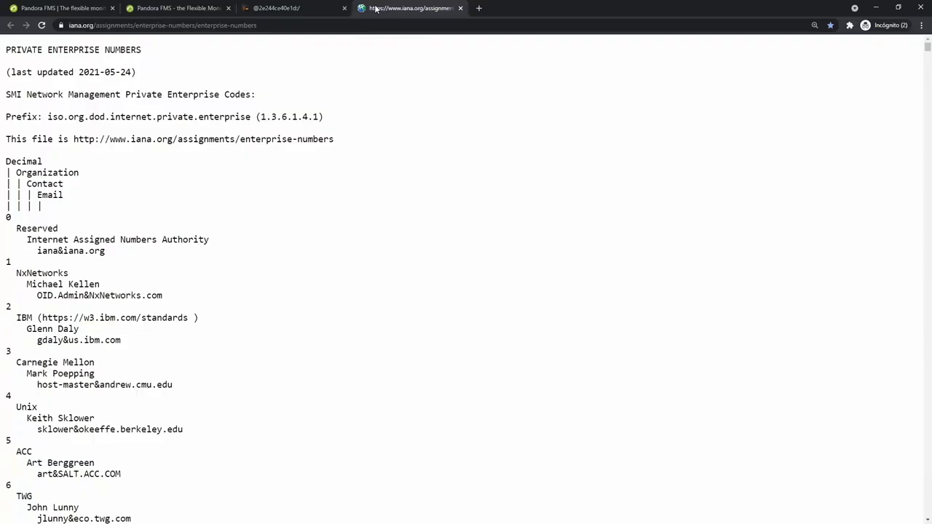
drag(87, 25, 101, 45)
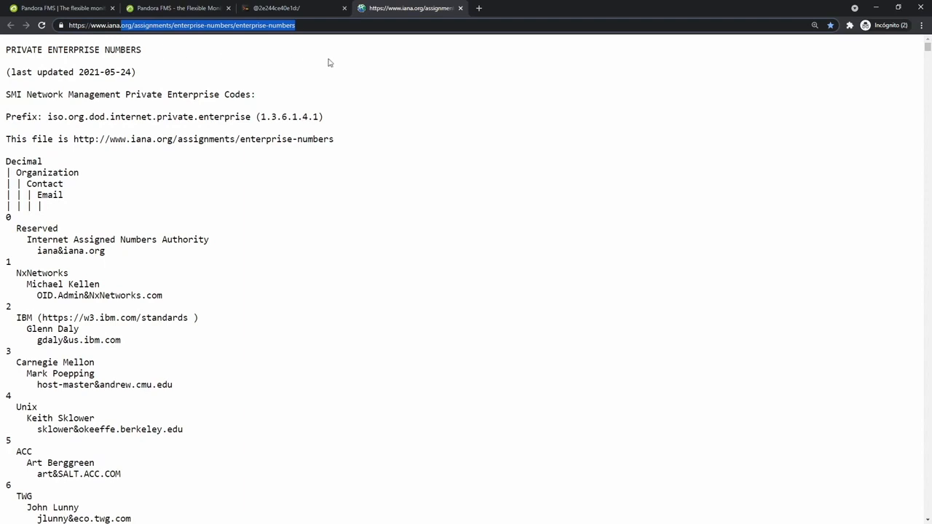
click(381, 83)
key(ctrl+f)
text(171)
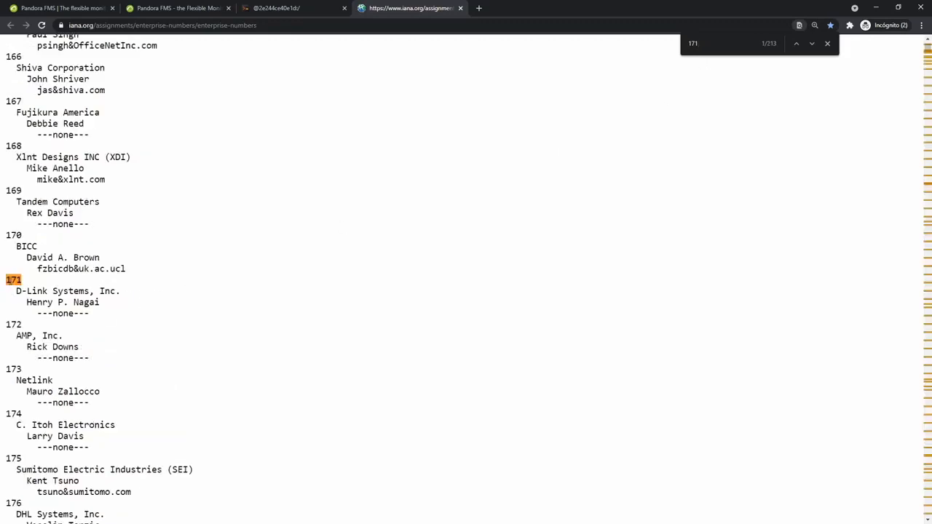
drag(6, 280, 92, 307)
click(96, 312)
drag(27, 291, 100, 318)
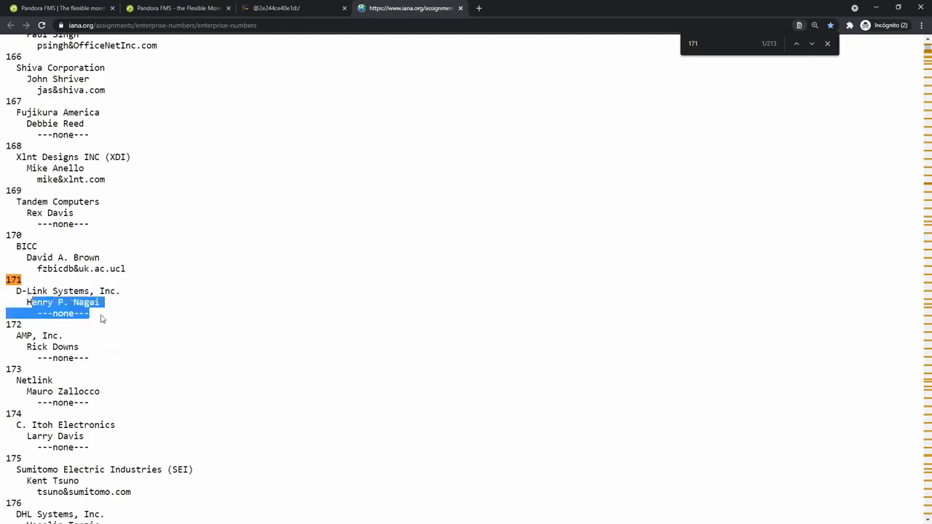
click(204, 123)
- Return to the Pandora FMS console and check the row for PEN 171 in the Private Enterprise Numbers list
click(213, 11)
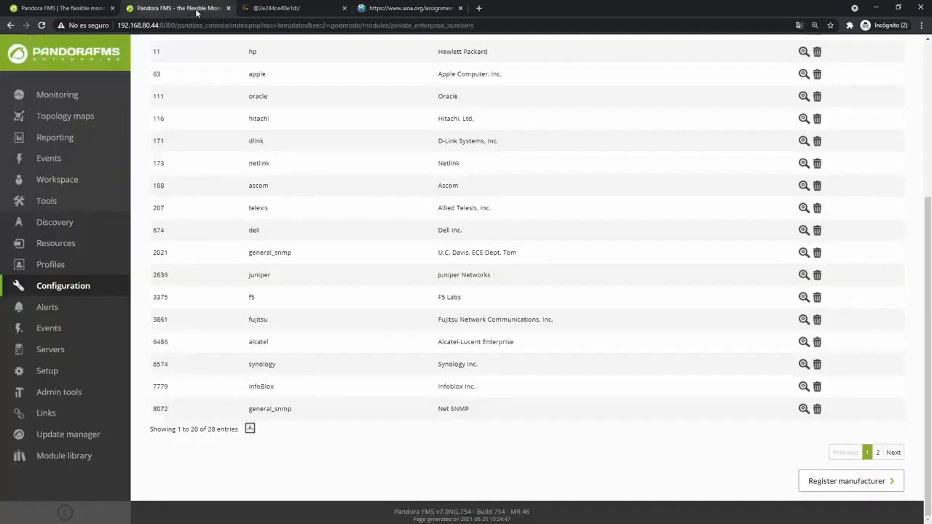
drag(151, 145, 533, 146)
click(511, 148)
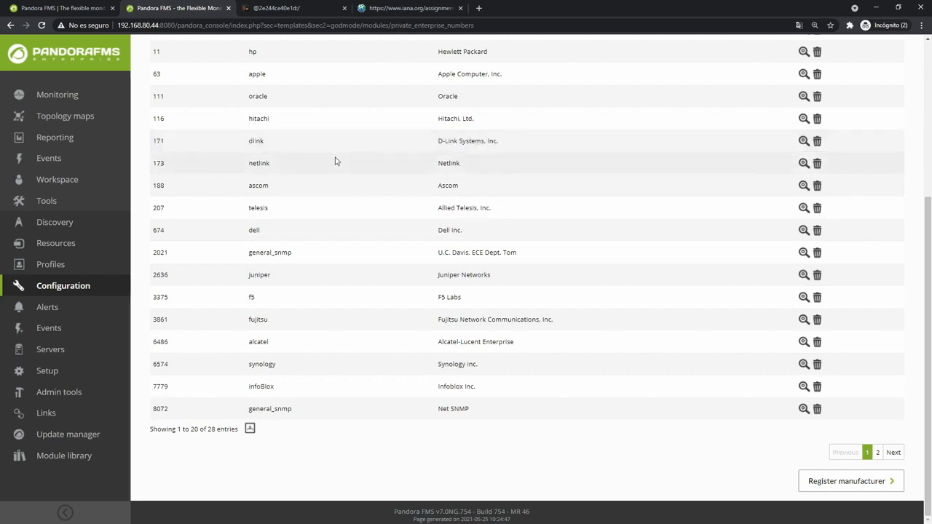
scroll(339, 177, up, 3)
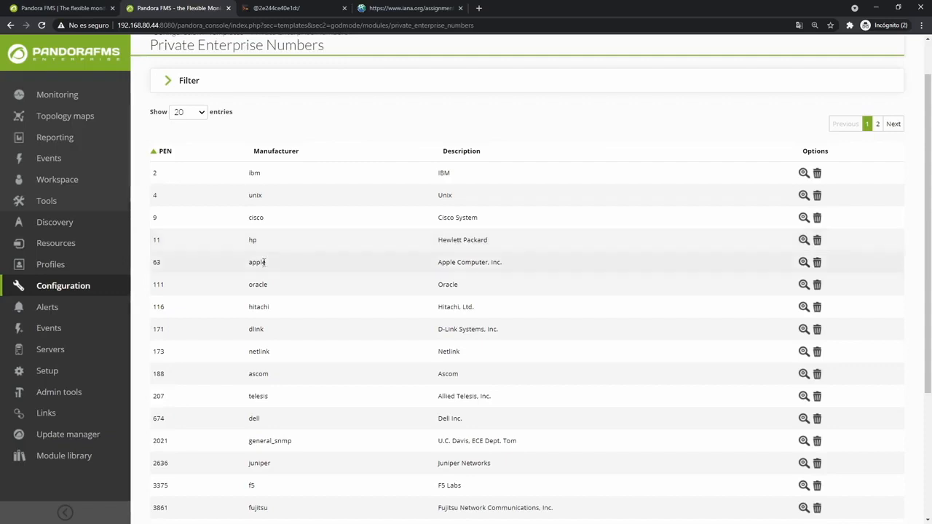
- Go to the console's home page and open the module templates list in a new browser tab
click(86, 58)
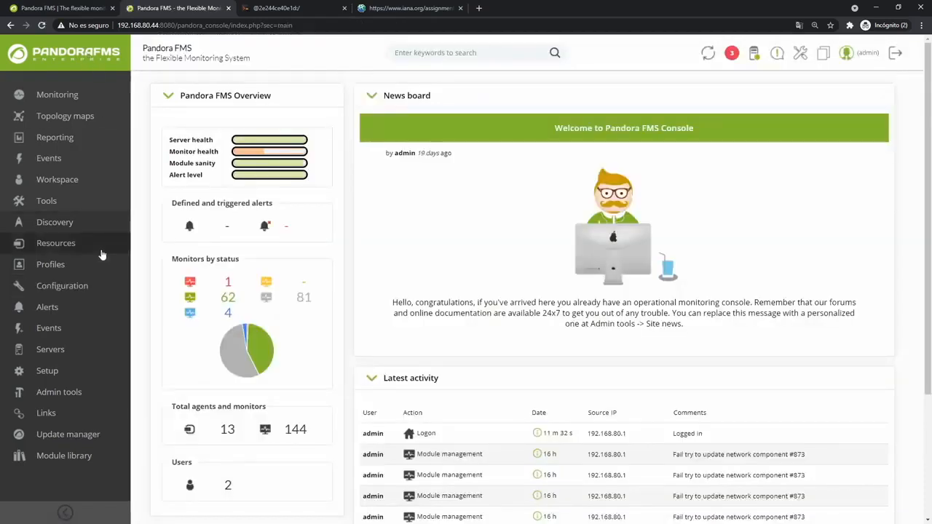
mouse_move(77, 291)
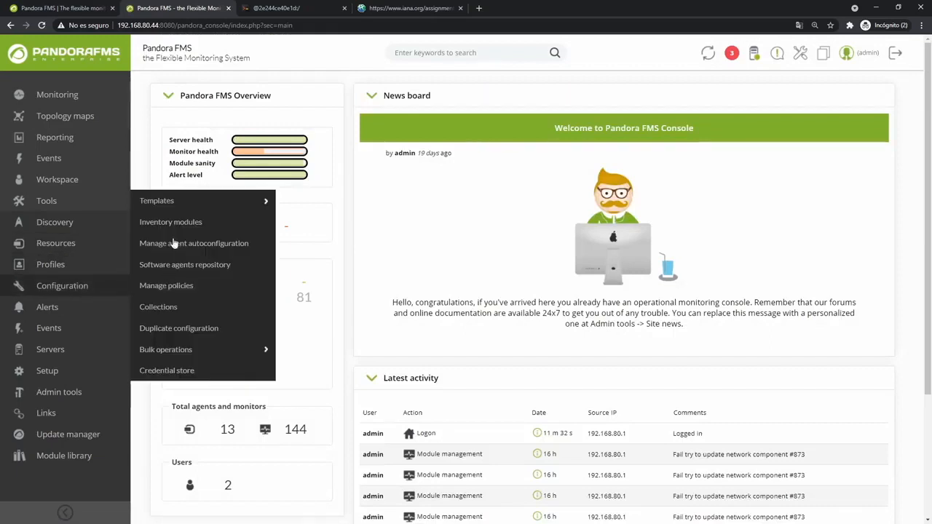
mouse_move(170, 205)
middle_click(318, 209)
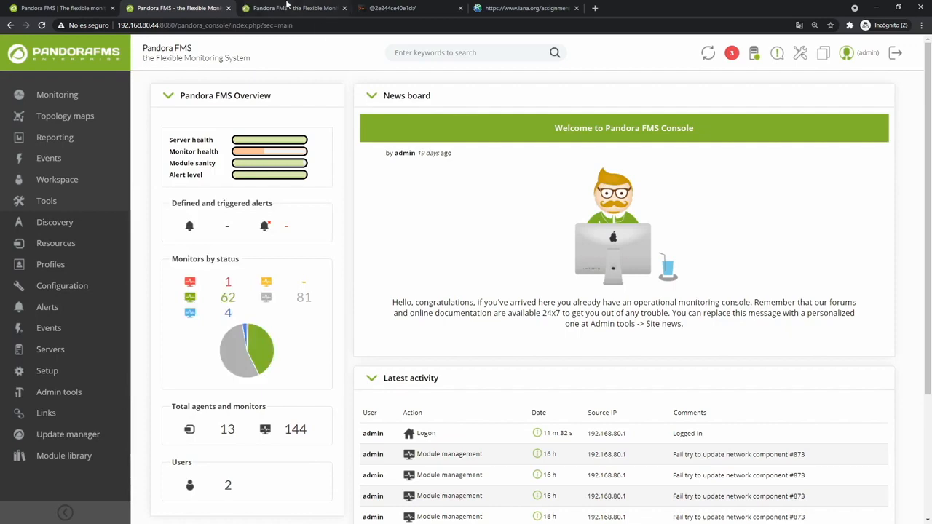
click(291, 8)
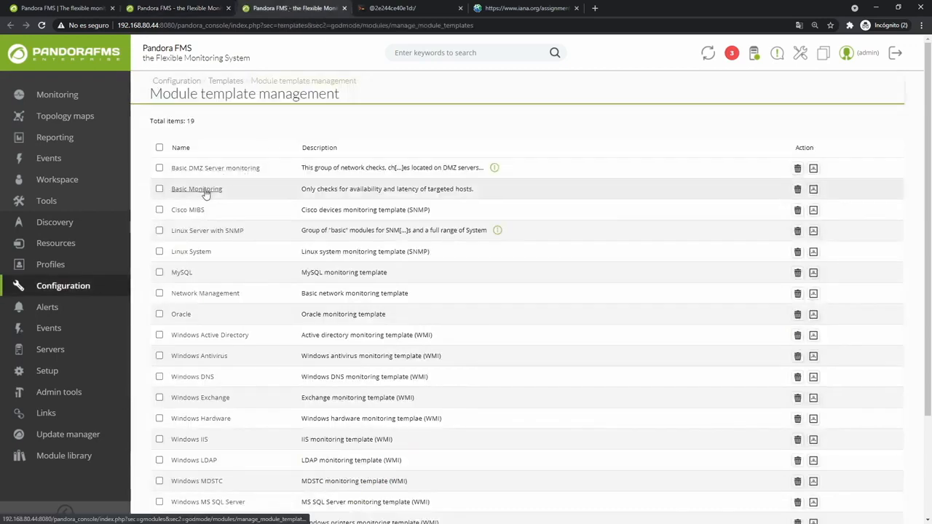
- Open the Cisco MIBS module template and review its assigned PEN and its list of modules
click(182, 214)
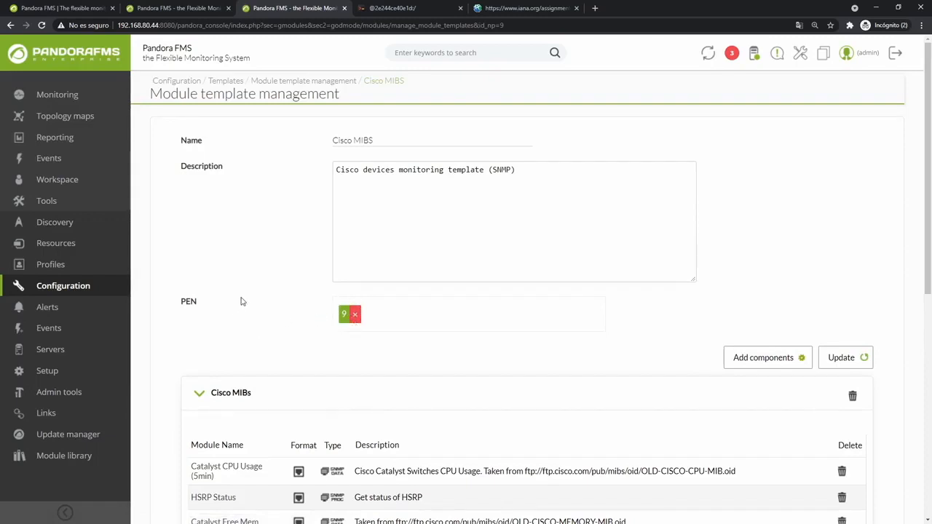
scroll(279, 376, down, 2)
scroll(279, 376, down, 1)
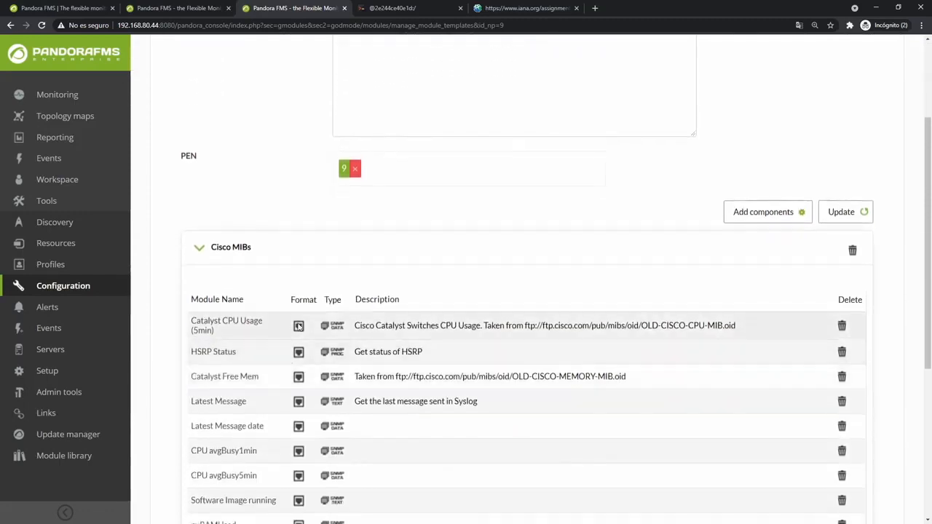
scroll(281, 246, up, 3)
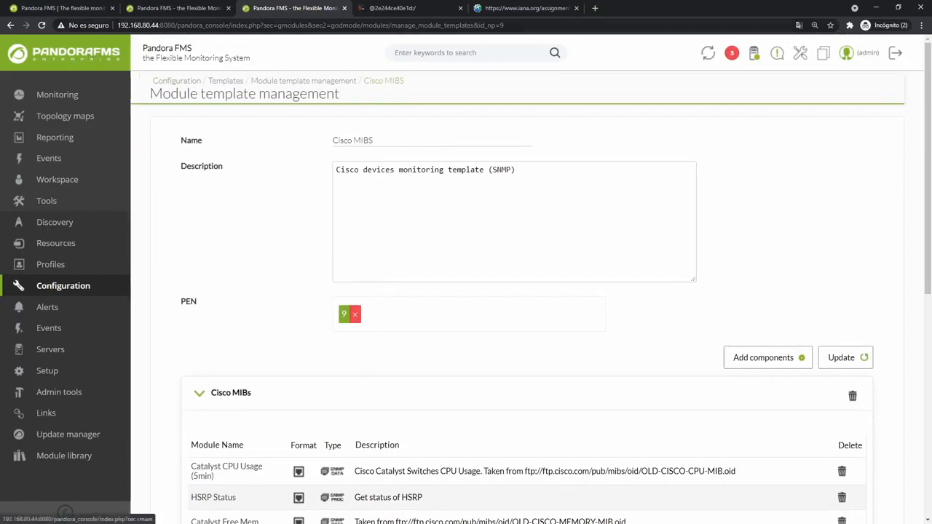
- Return to the console's home page and open the remote components list in a new browser tab
click(184, 11)
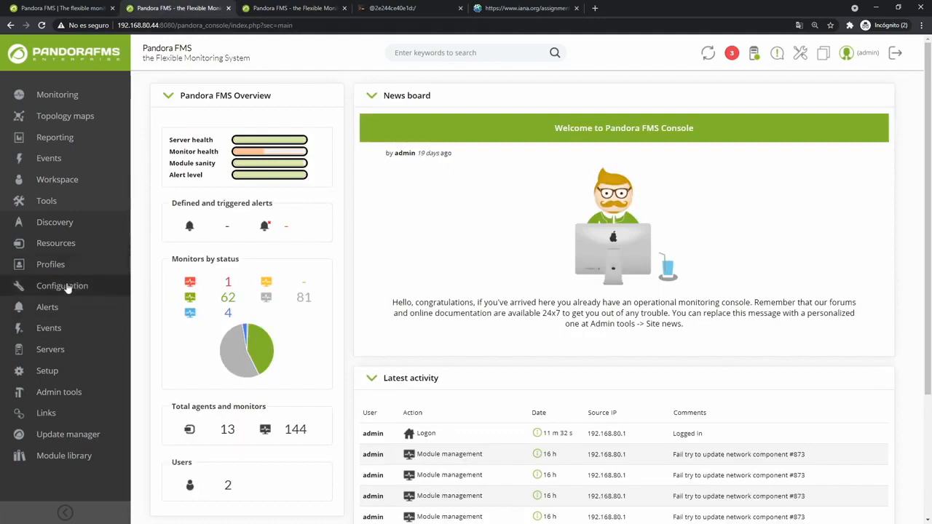
mouse_move(73, 286)
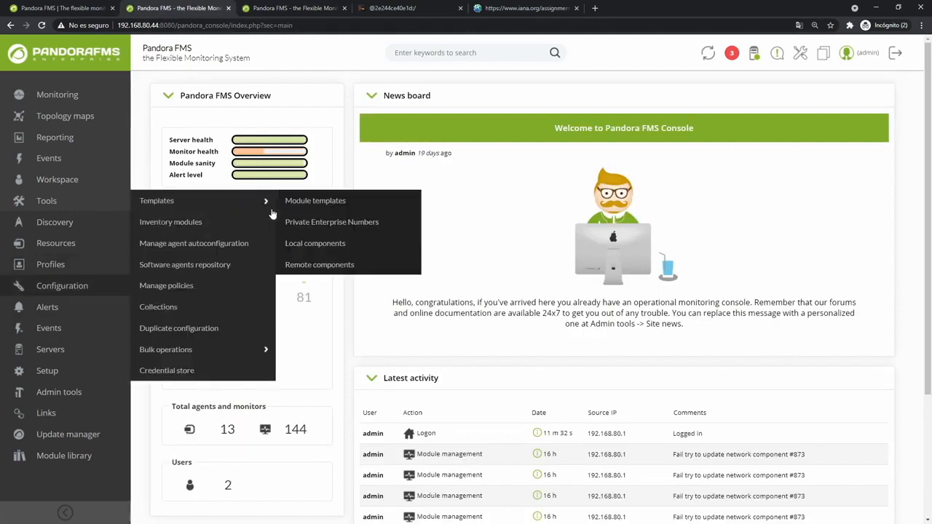
middle_click(309, 264)
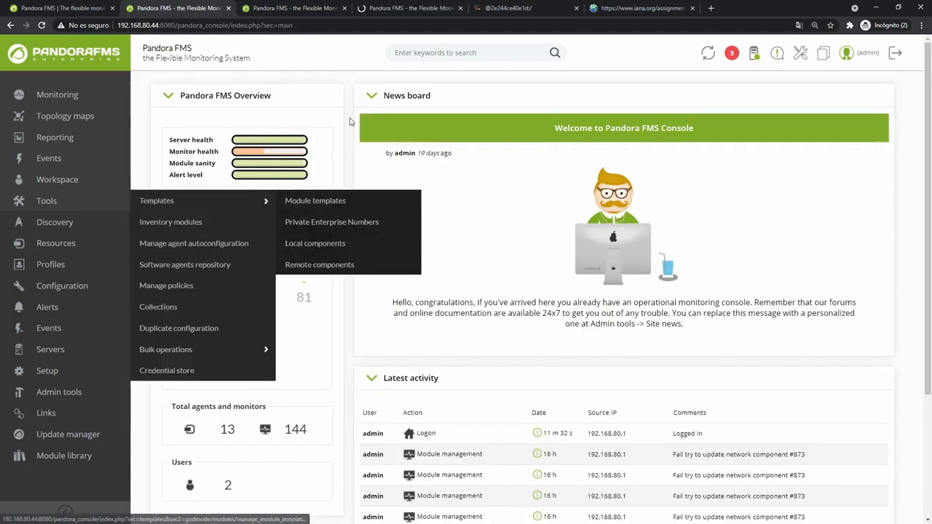
click(408, 9)
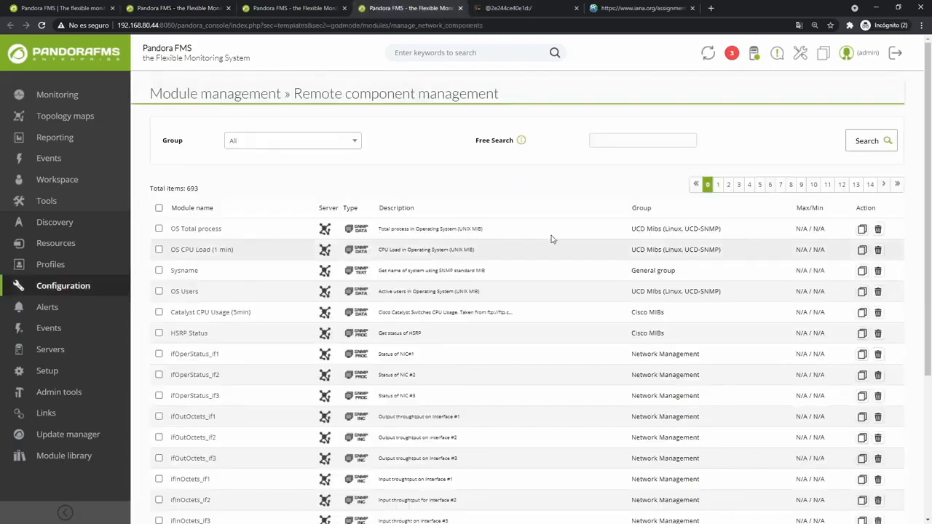
- Search the remote components for "Cisco" and open the Cisco CPU _nameOID_ usage (%) component
click(617, 139)
text(Cisco)
key(Return)
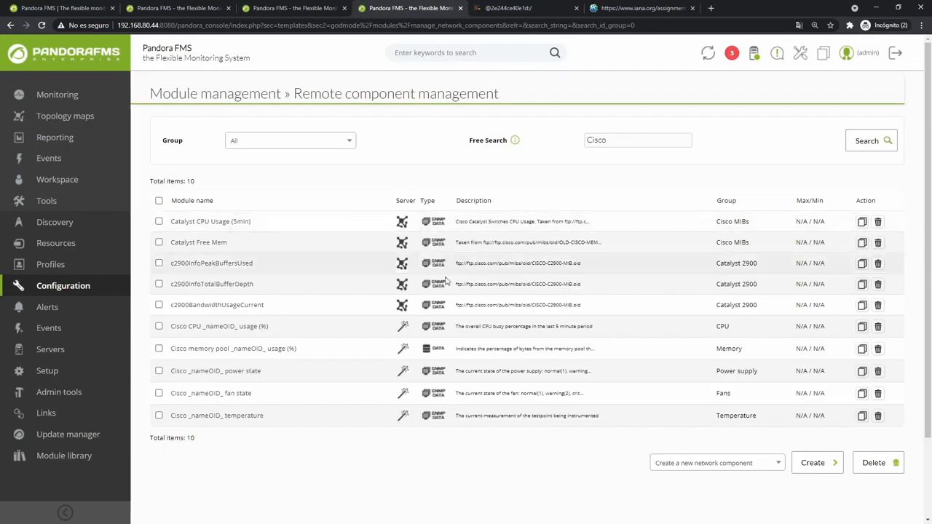
click(252, 328)
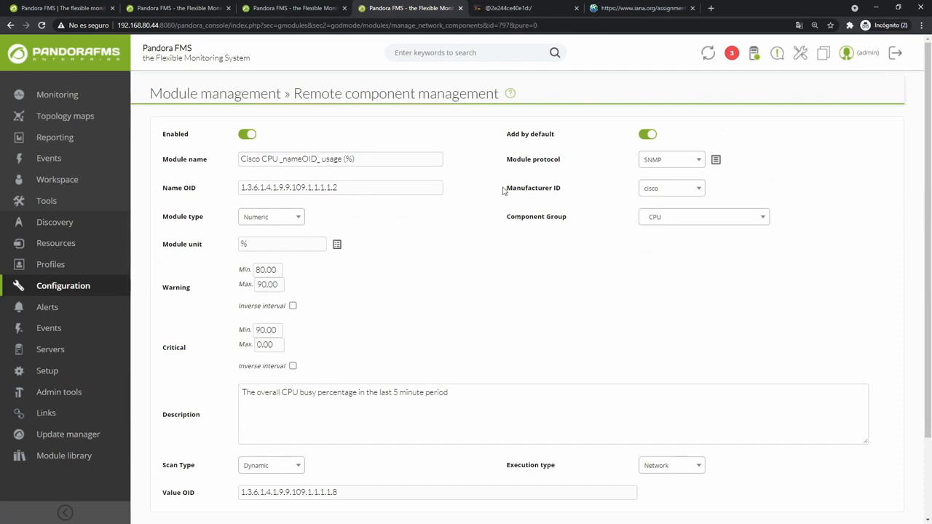
- Examine the component's Manufacturer ID and browse the available manufacturers without changing the selection
drag(502, 190, 567, 196)
click(571, 196)
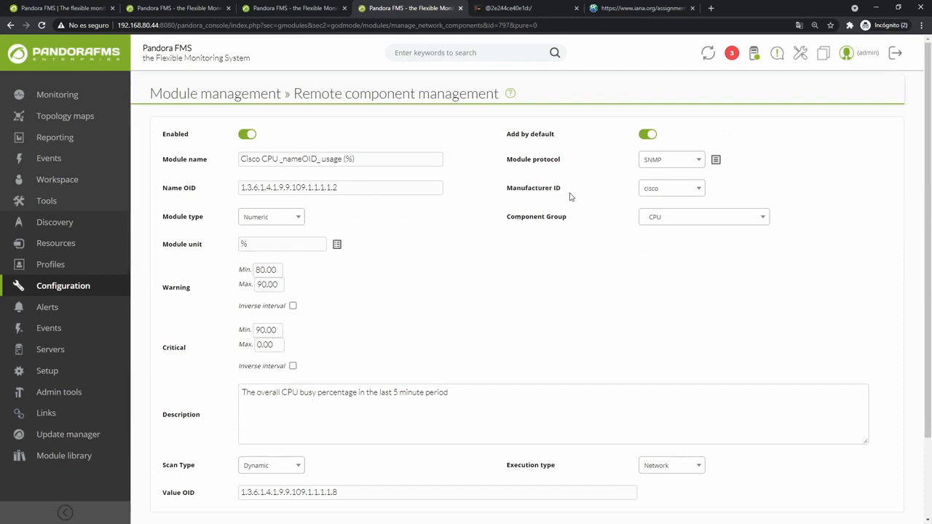
click(676, 196)
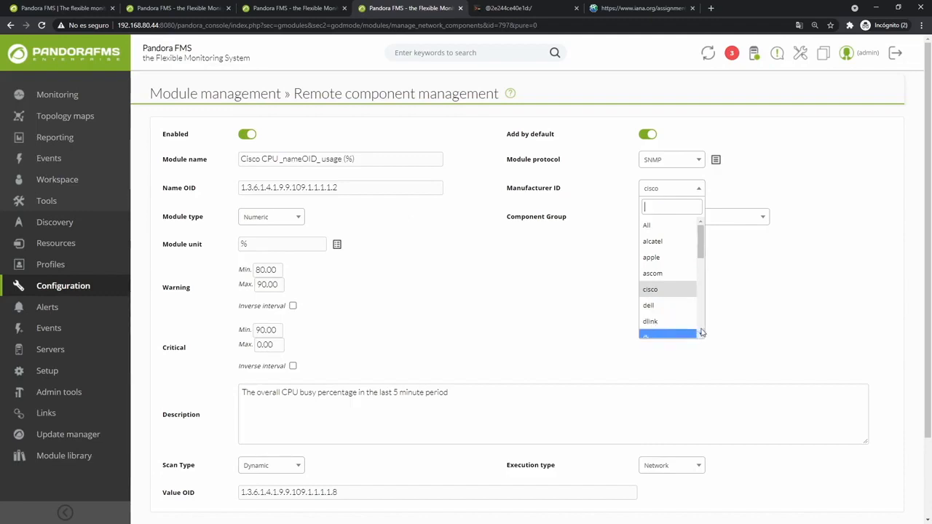
scroll(701, 333, down, 3)
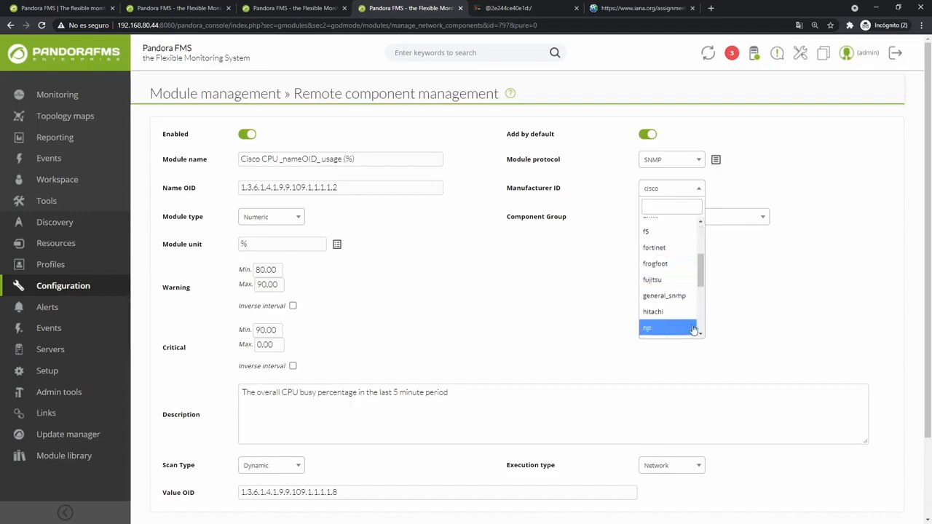
scroll(698, 325, down, 3)
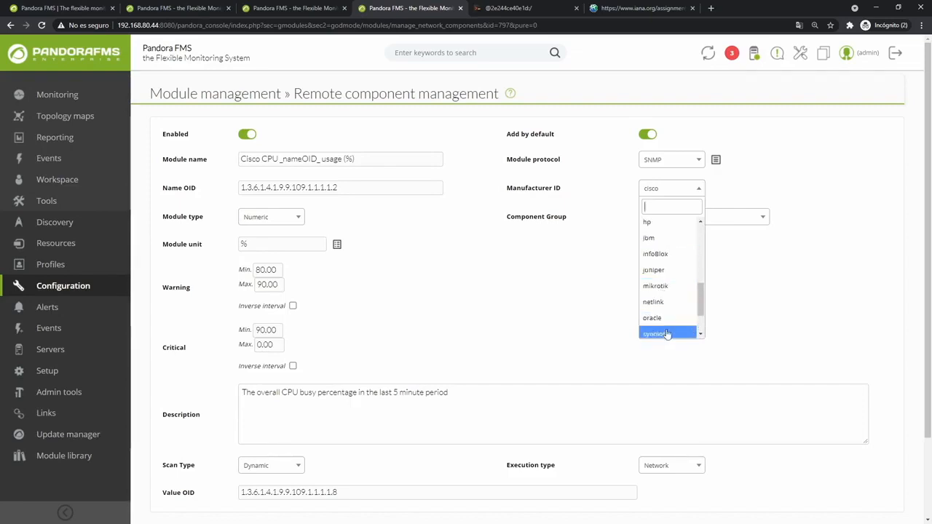
scroll(681, 288, up, 3)
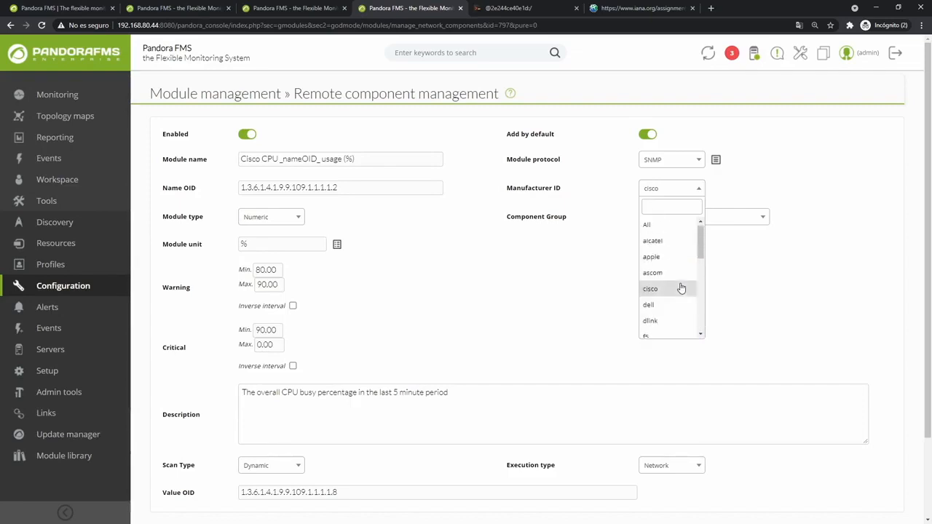
click(652, 191)
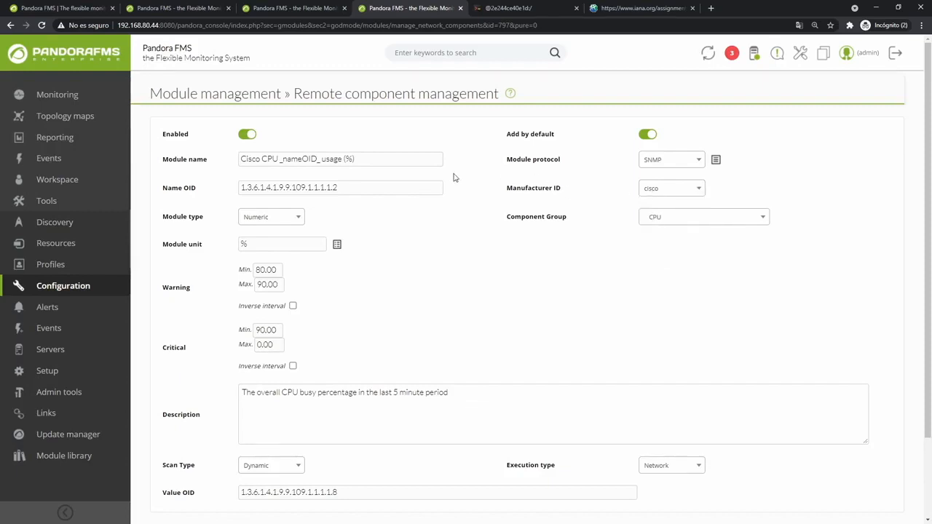
- Close the browser tabs holding the remote component and the Cisco MIBS module template
middle_click(385, 11)
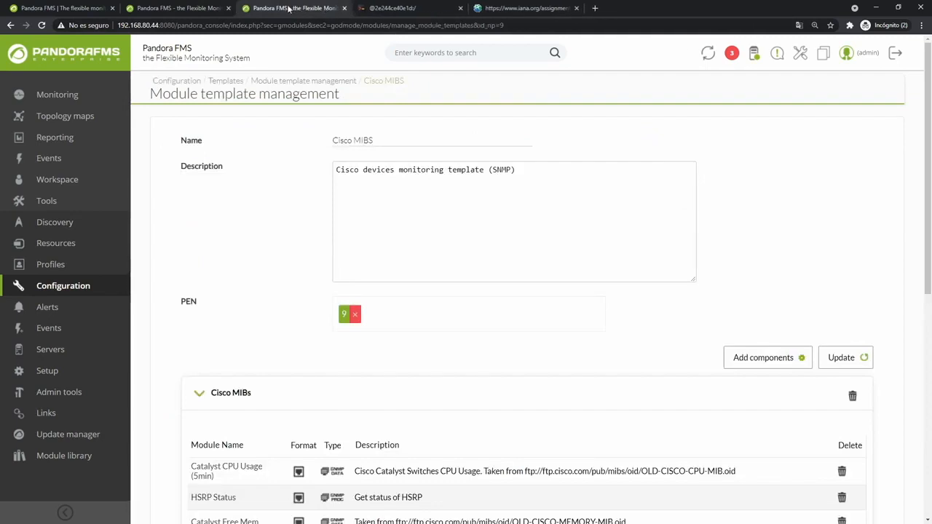
middle_click(289, 8)
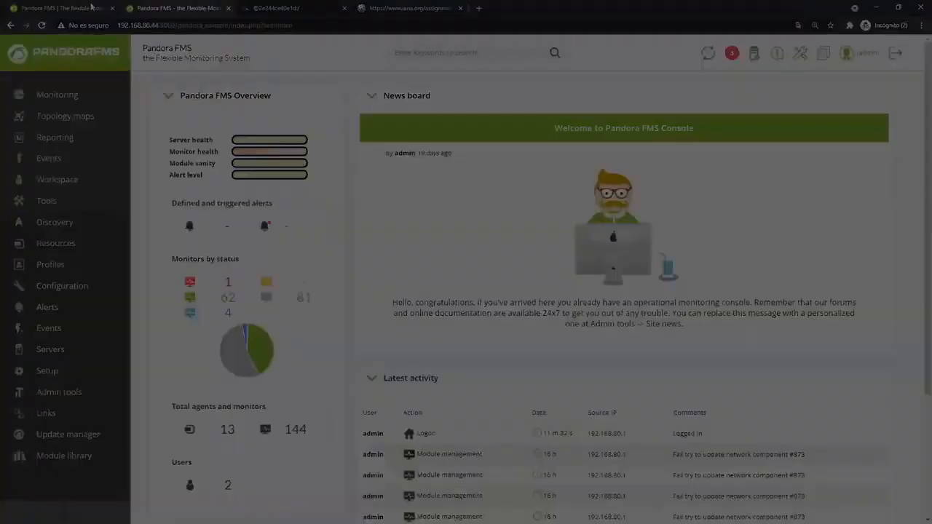